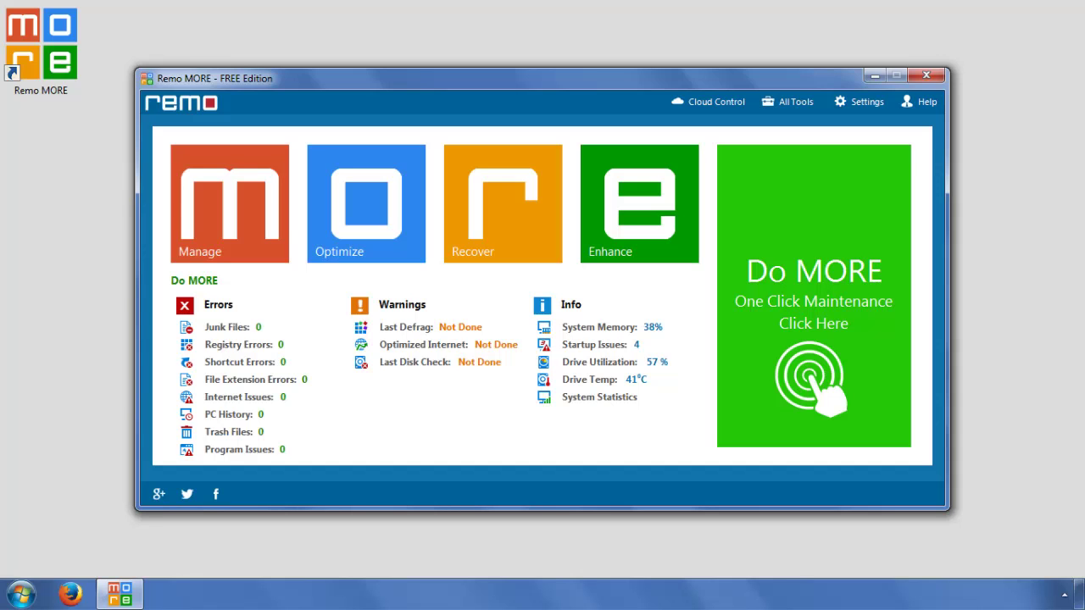
# Open the Cloud Control sign-up form and enter the account name and e-mail address.
pyautogui.click(702, 101)
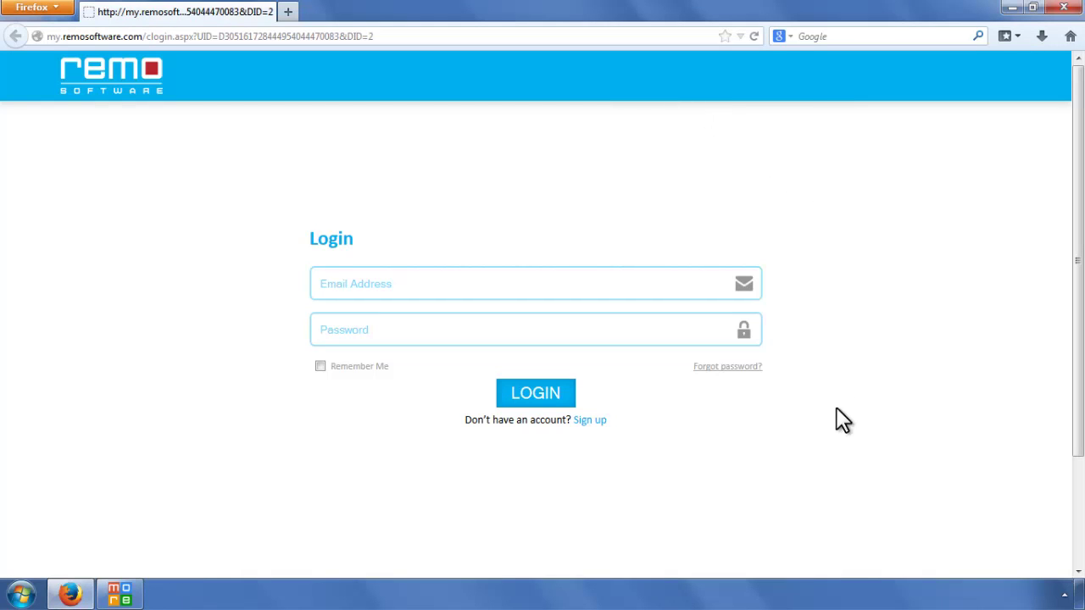
pyautogui.click(583, 421)
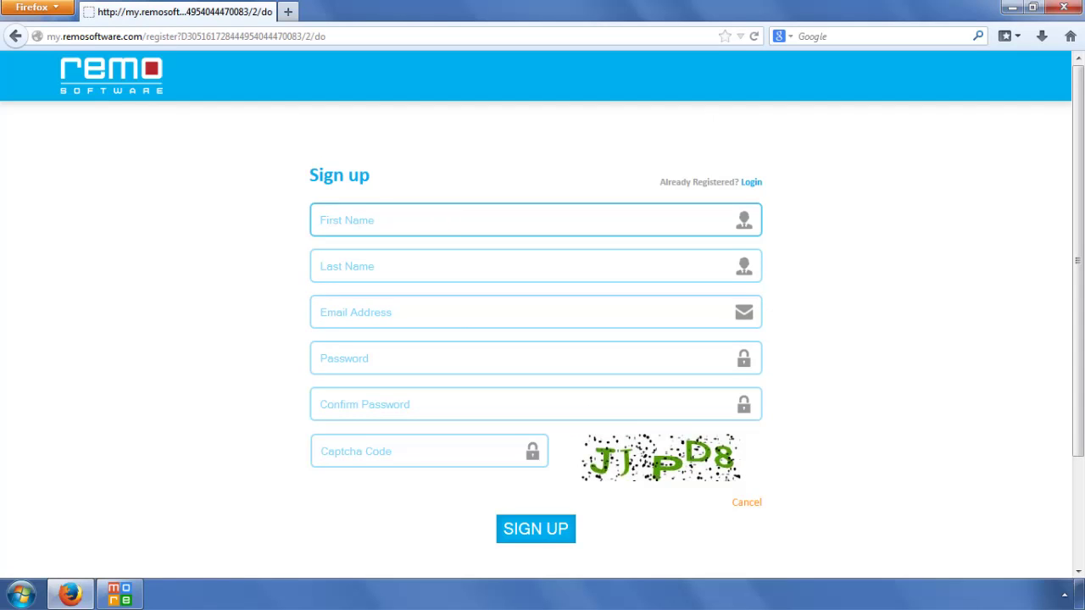
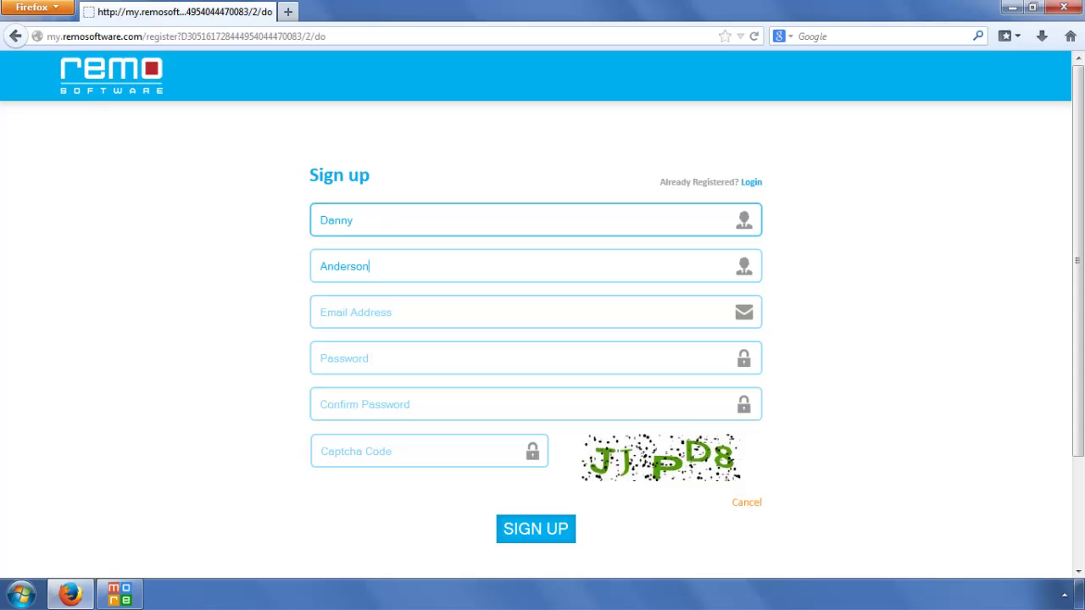
pyautogui.press('Tab')
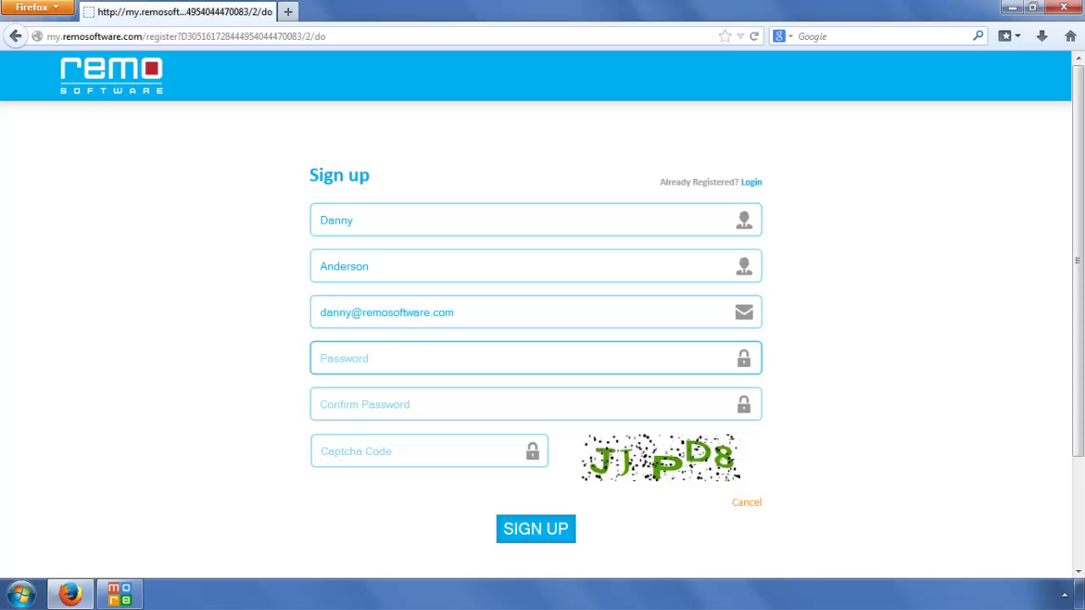
# Enter and confirm the account password, fill in the captcha code, and submit the registration.
pyautogui.click(371, 407)
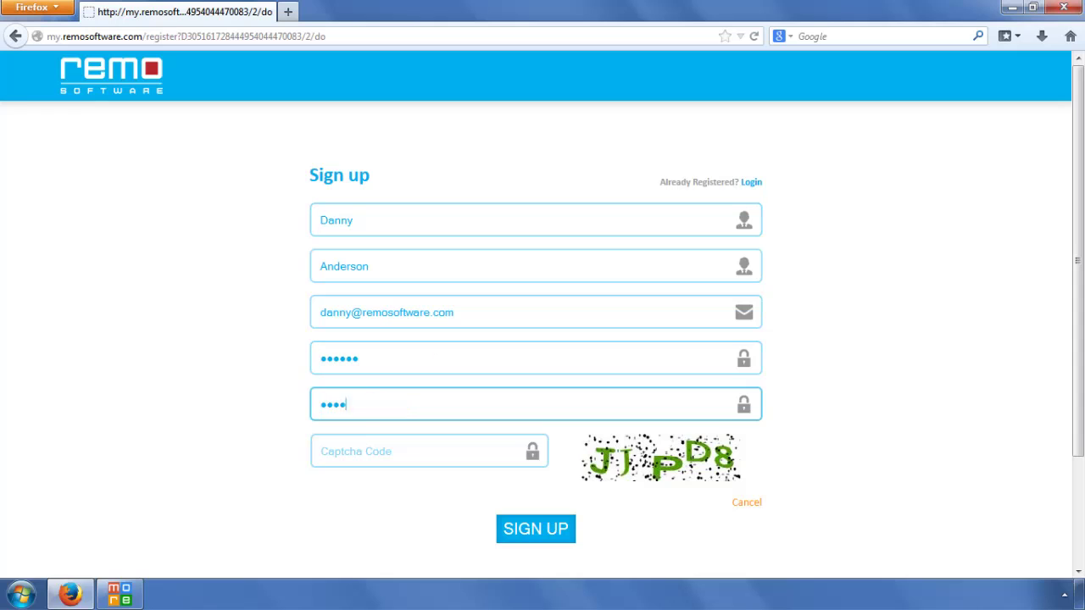
pyautogui.click(364, 453)
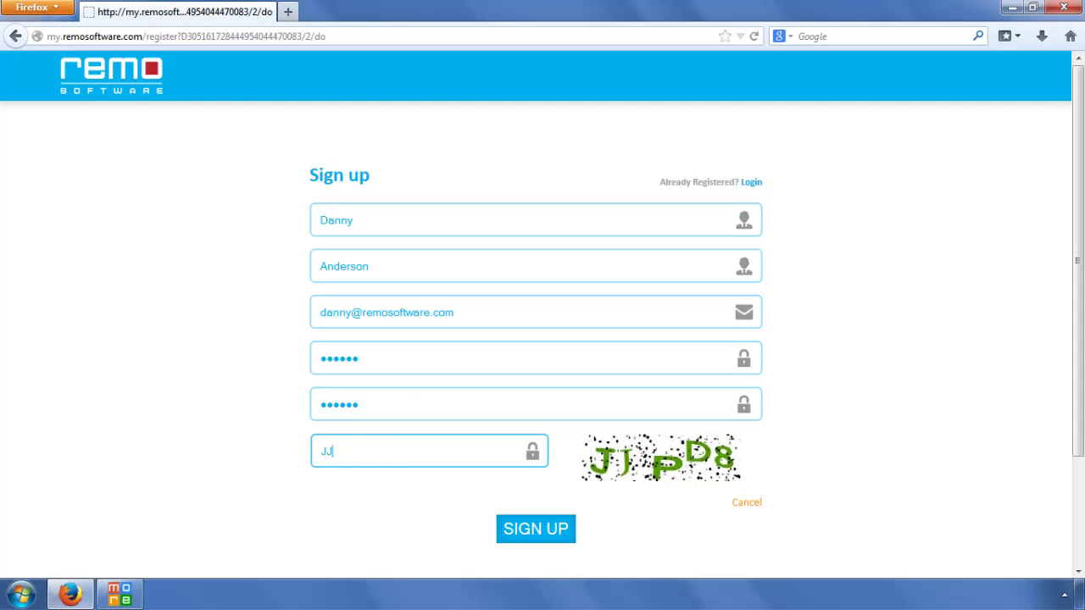
pyautogui.click(525, 529)
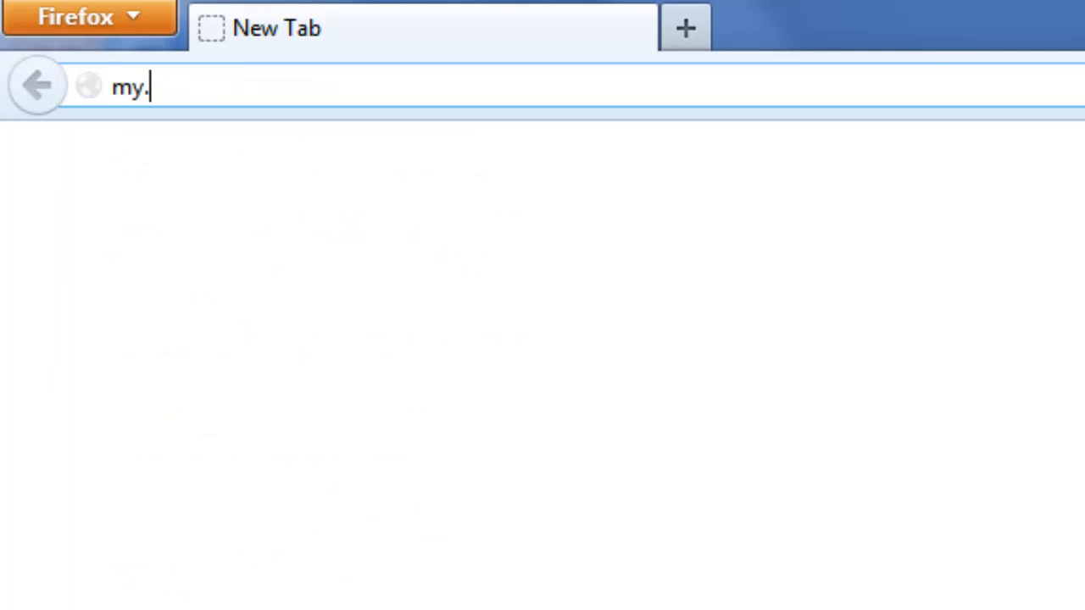
# Load my.remosoftware.com in a new tab and log in with the account e-mail and password.
pyautogui.write('remosoftware.')
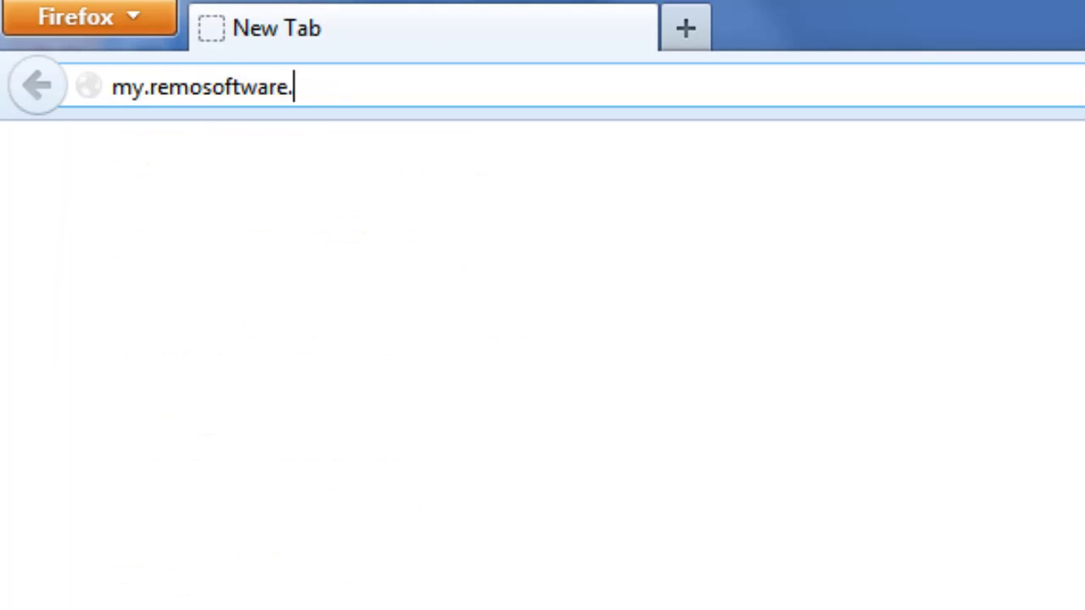
pyautogui.write('com')
pyautogui.press('Return')
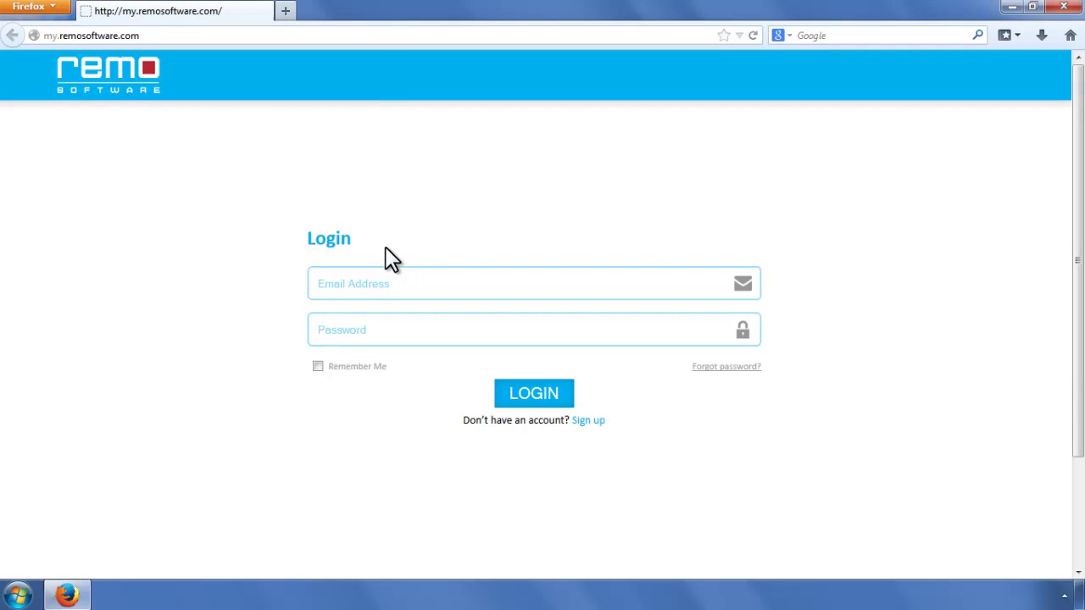
pyautogui.click(387, 283)
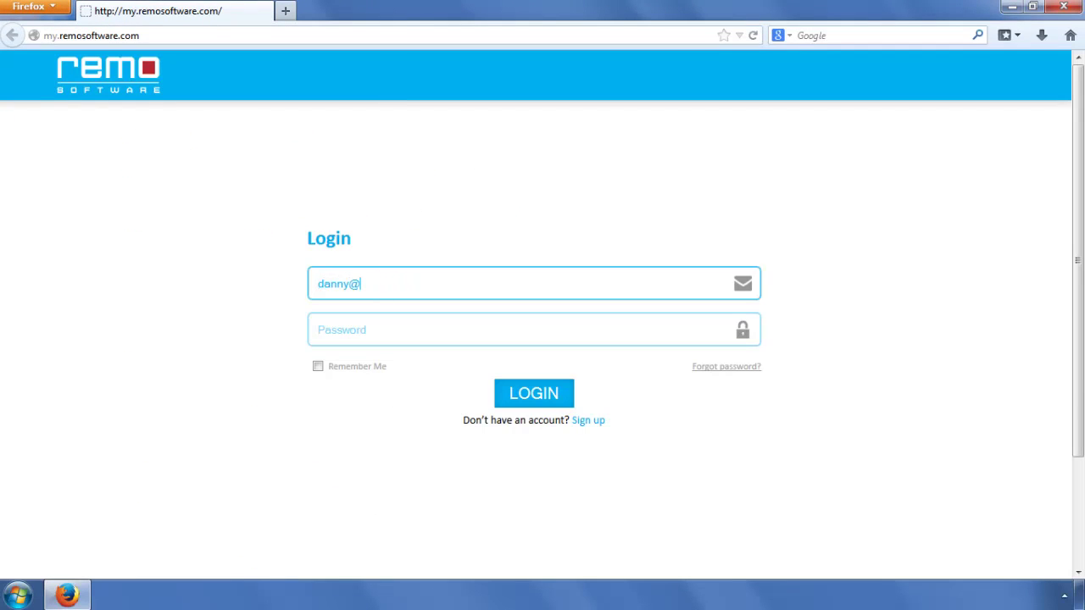
pyautogui.click(376, 336)
pyautogui.write('d')
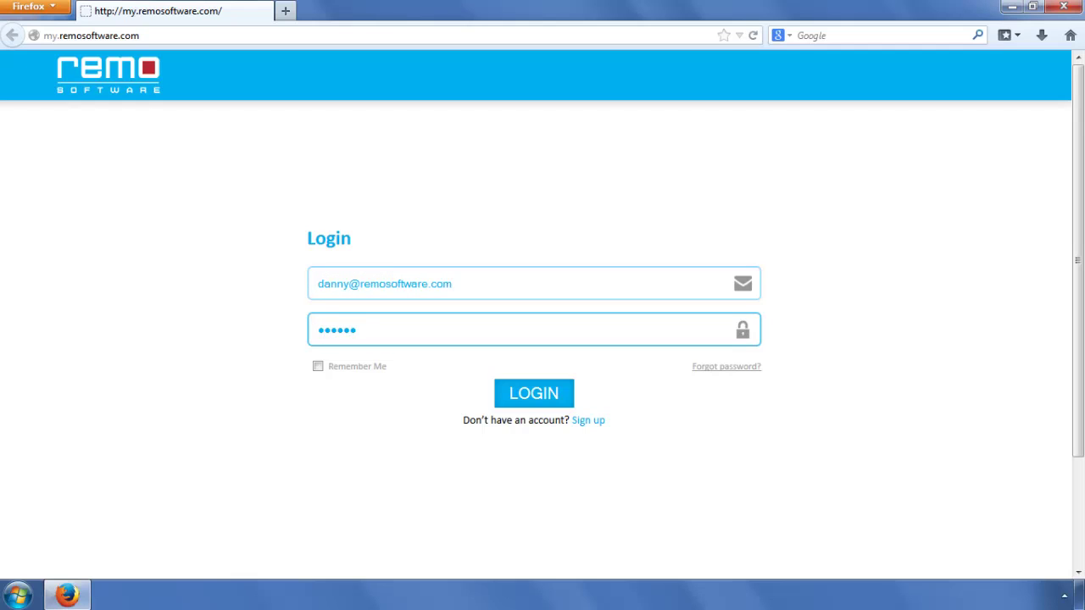
pyautogui.click(520, 395)
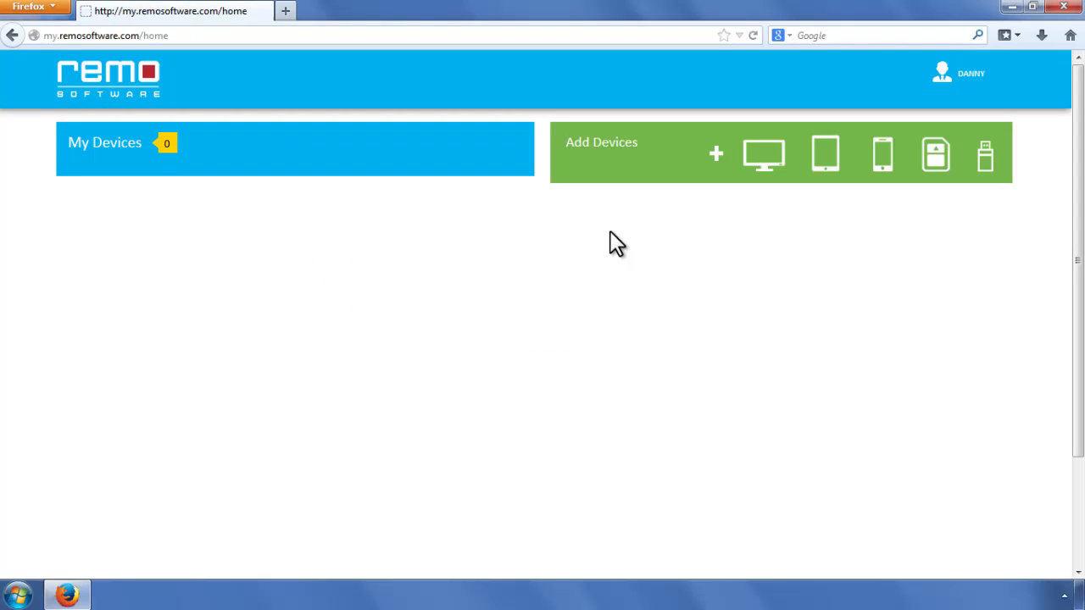
# Add a Windows Laptop device and save the remo-more.exe installer to disk.
pyautogui.click(612, 157)
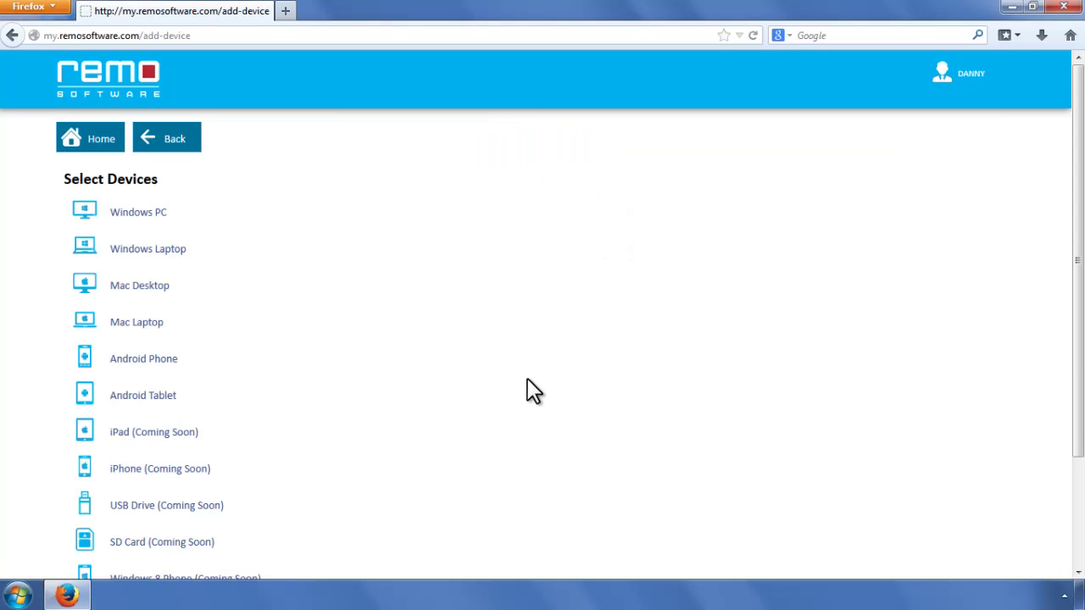
pyautogui.click(164, 247)
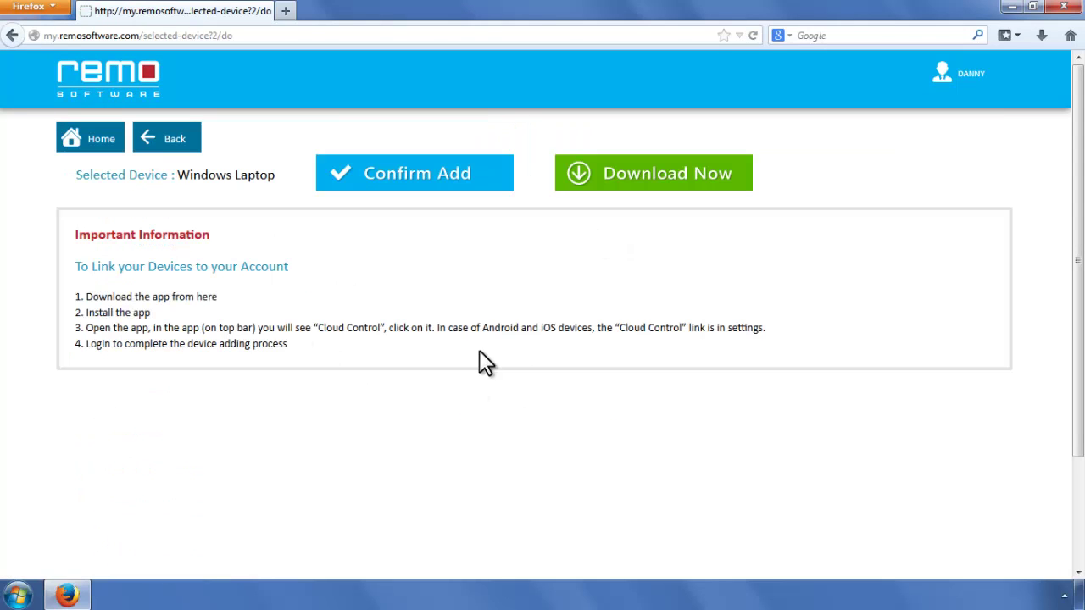
pyautogui.click(665, 174)
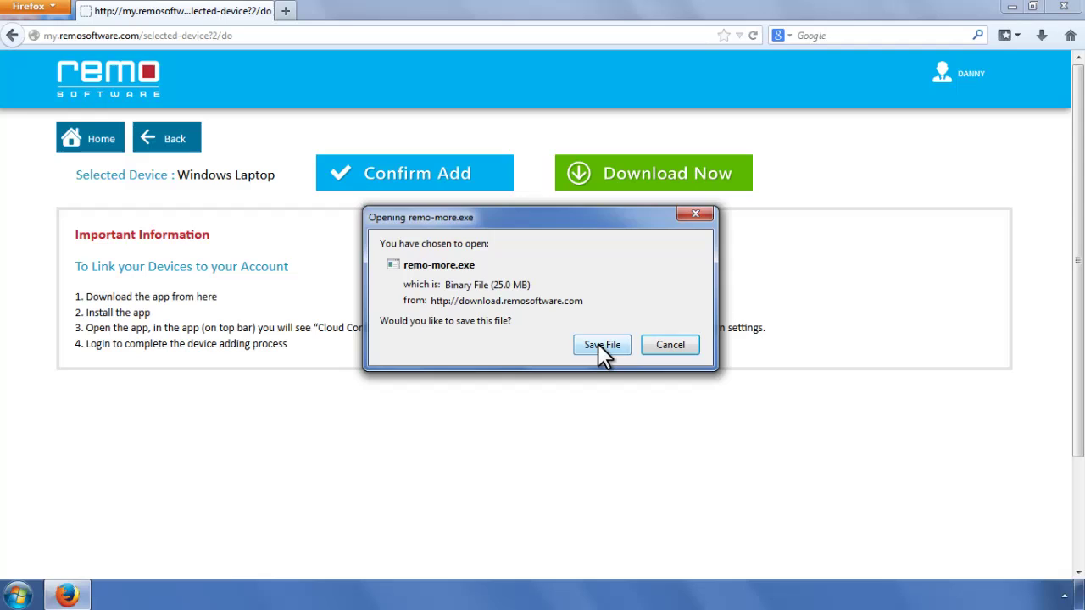
pyautogui.click(597, 344)
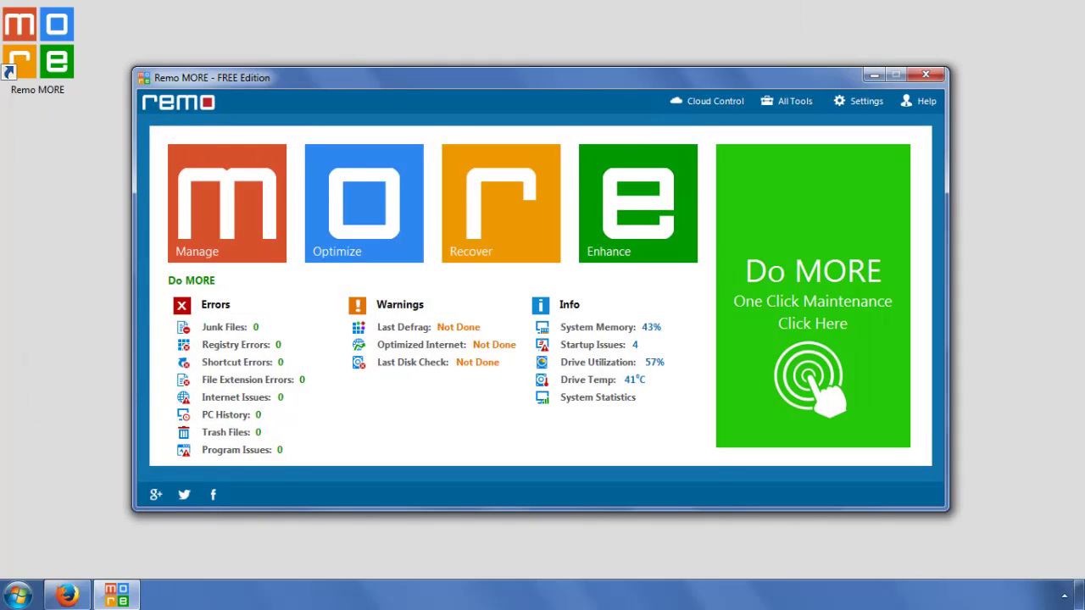
# Rename the linked laptop from My Laptop to Windows Laptop.
pyautogui.click(699, 101)
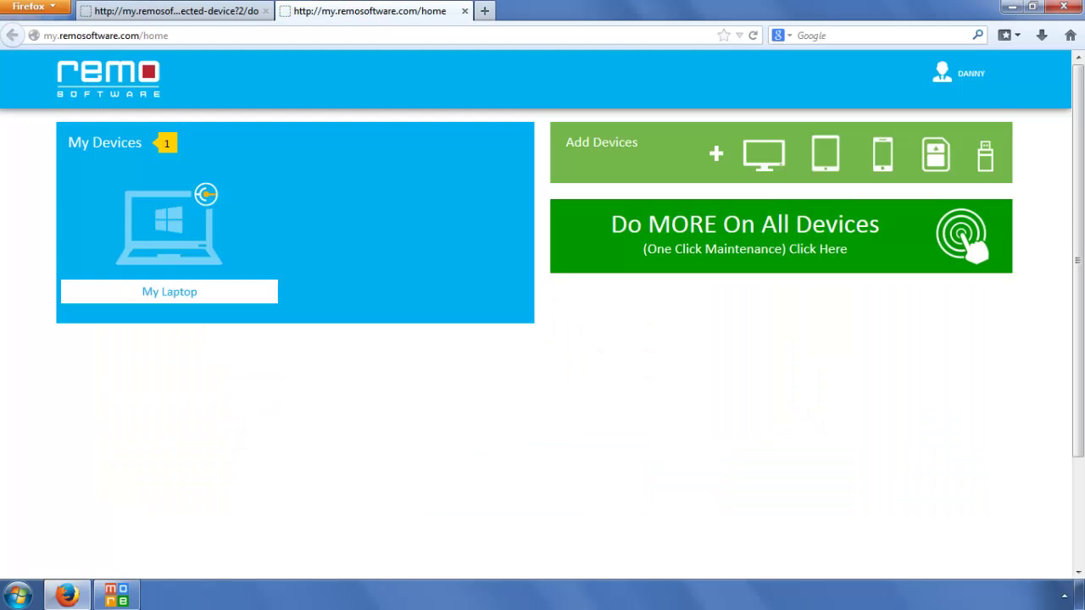
pyautogui.click(170, 220)
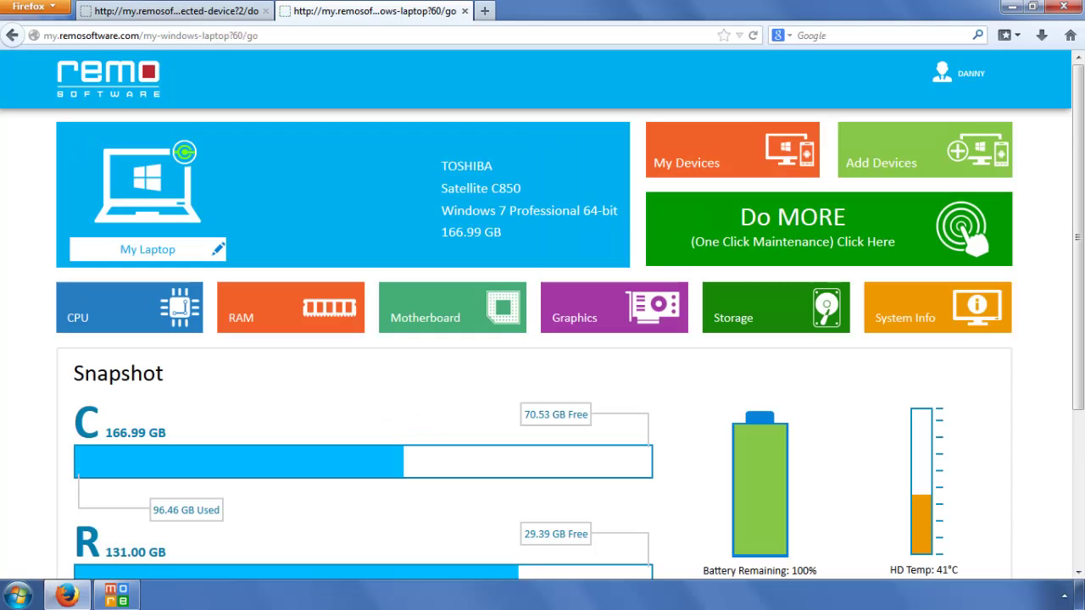
pyautogui.doubleClick(127, 249)
pyautogui.write('Windows')
pyautogui.click(327, 200)
# Review the Windows Laptop's RAM and motherboard information.
pyautogui.scroll(-3, 327, 211)
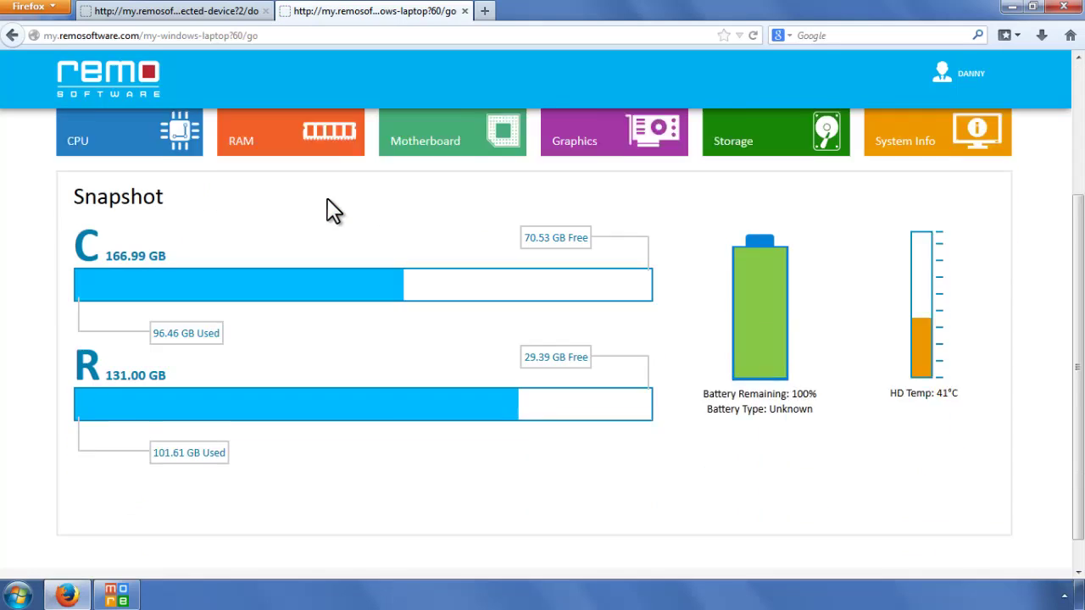
pyautogui.scroll(-1, 327, 211)
pyautogui.scroll(4, 327, 211)
pyautogui.click(316, 306)
pyautogui.scroll(-2, 365, 348)
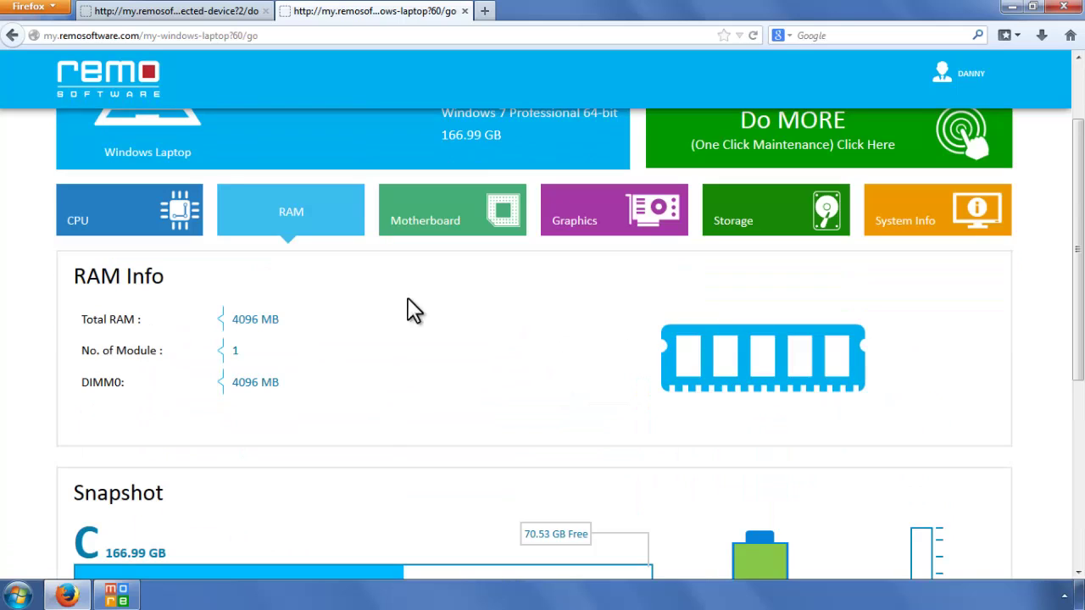
pyautogui.click(433, 216)
pyautogui.scroll(-2, 408, 337)
pyautogui.scroll(2, 408, 338)
# Review graphics, storage and system info, then reopen the add-device type list from Home.
pyautogui.click(593, 212)
pyautogui.scroll(2, 511, 382)
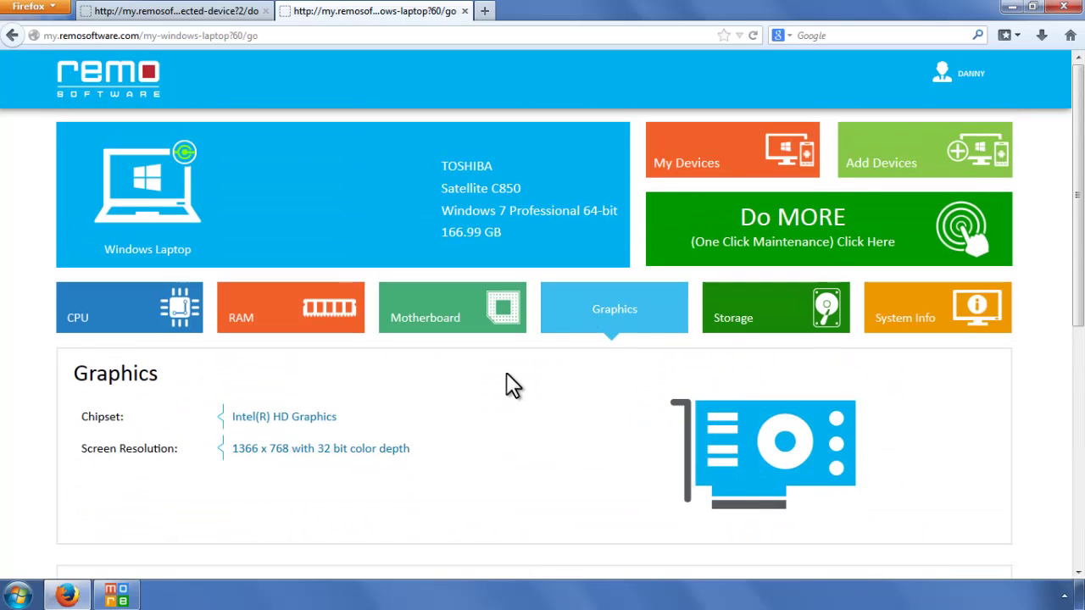
pyautogui.click(776, 307)
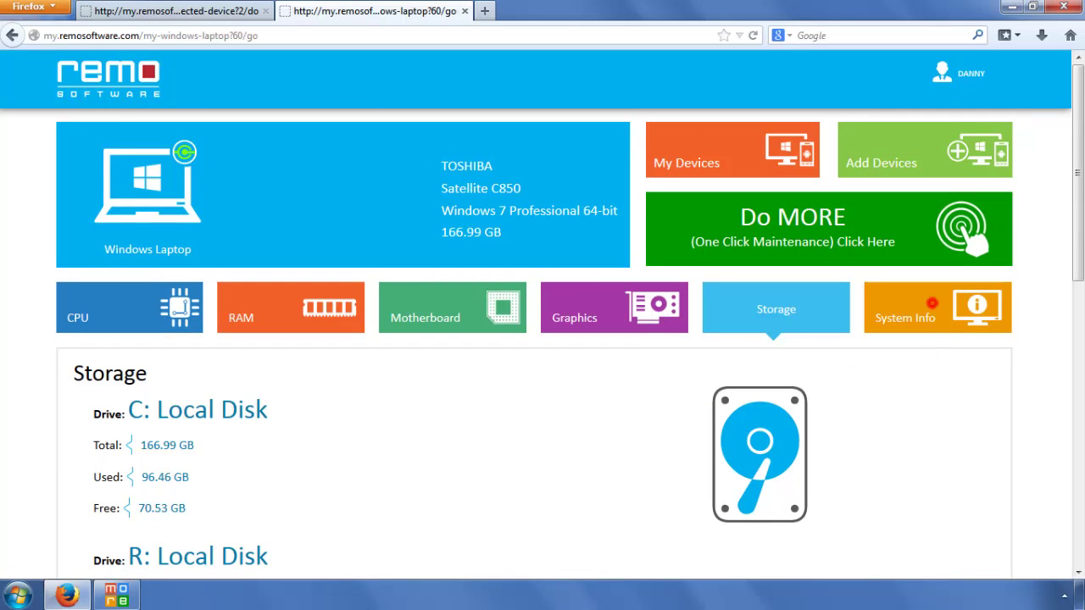
pyautogui.click(932, 305)
pyautogui.scroll(-1, 950, 388)
pyautogui.scroll(1, 950, 387)
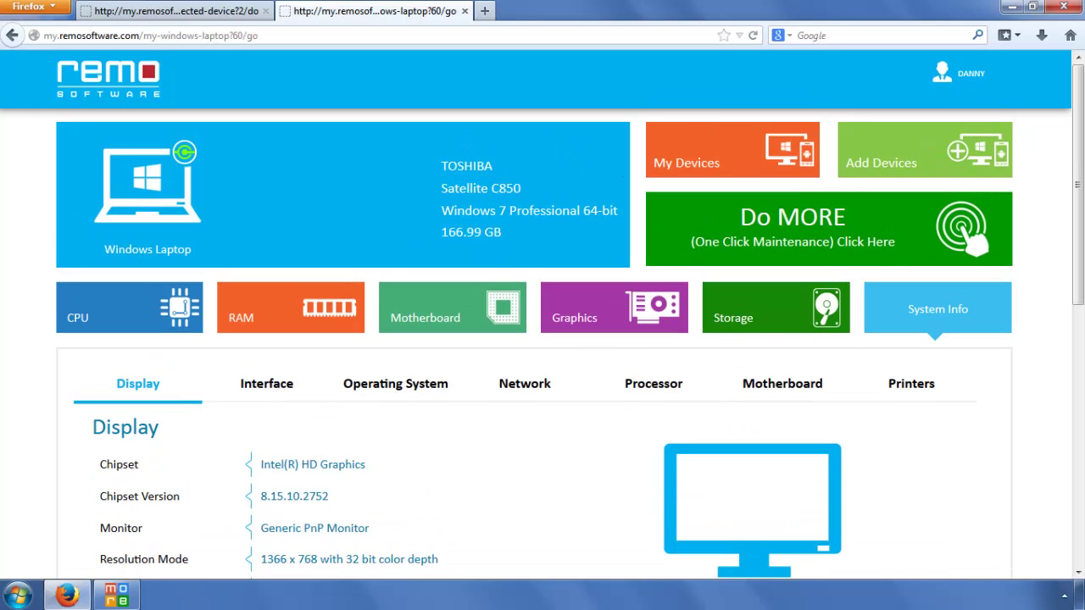
pyautogui.click(689, 149)
pyautogui.click(656, 154)
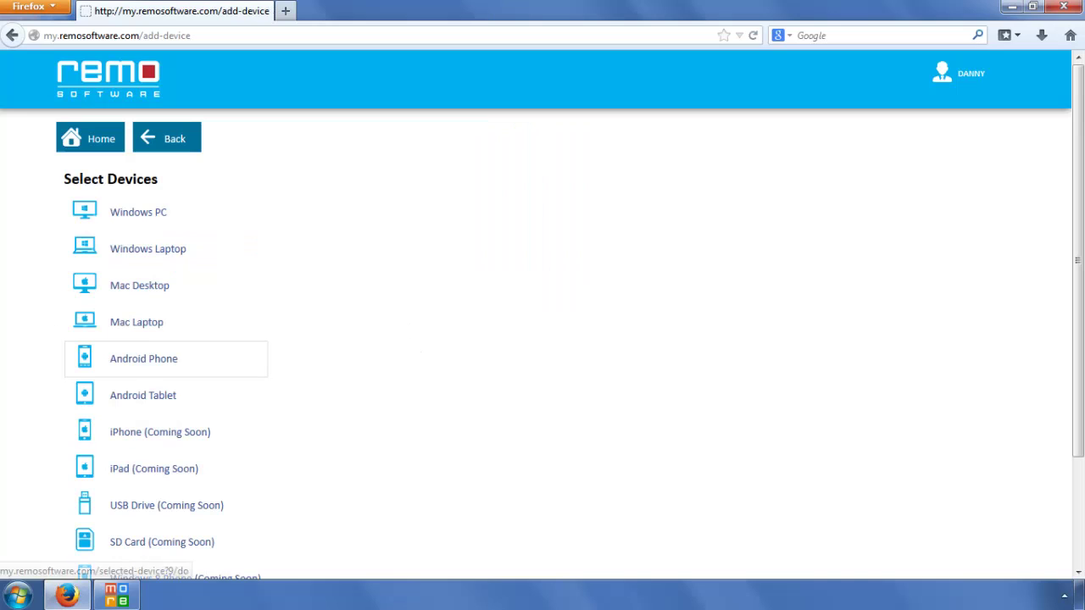
# Choose Android Phone and open Remo MORE - FREE's Google Play listing.
pyautogui.click(144, 358)
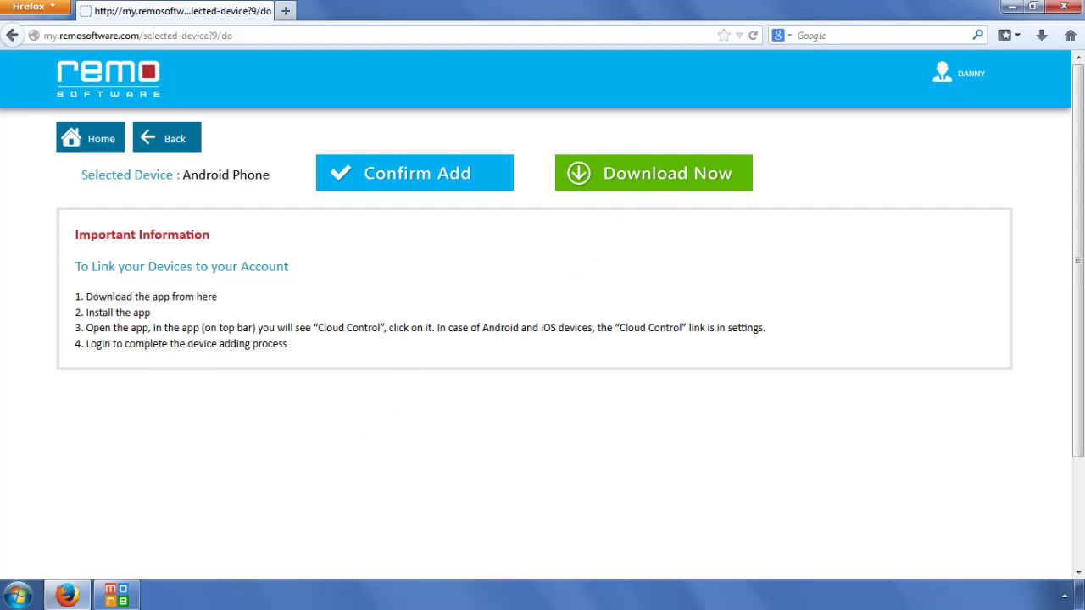
pyautogui.click(636, 173)
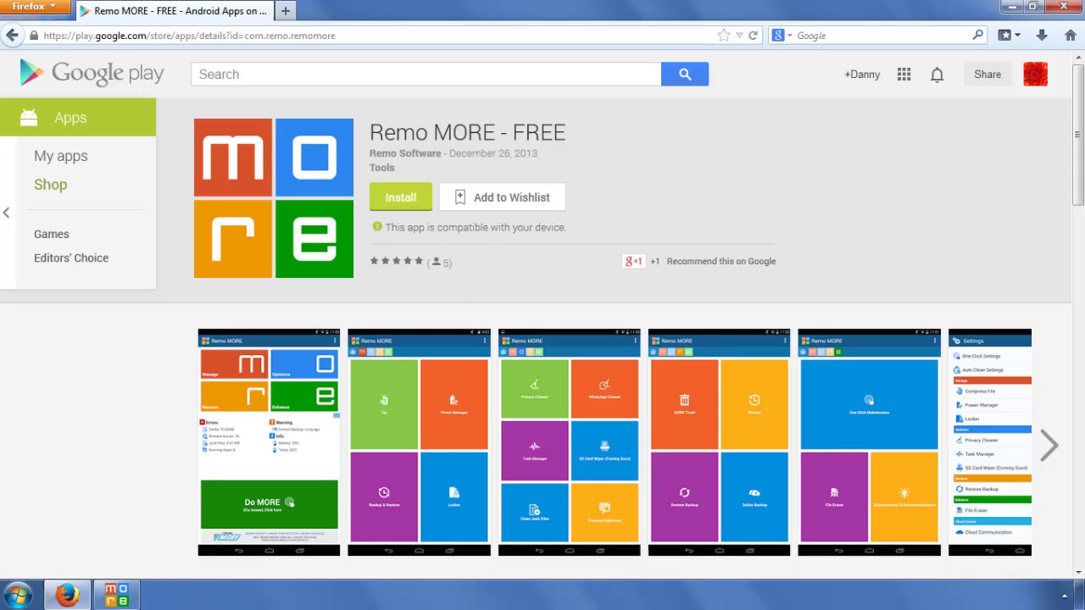
# Install Remo MORE - FREE on the Sony C5302 phone and dismiss the Congratulations box.
pyautogui.click(402, 199)
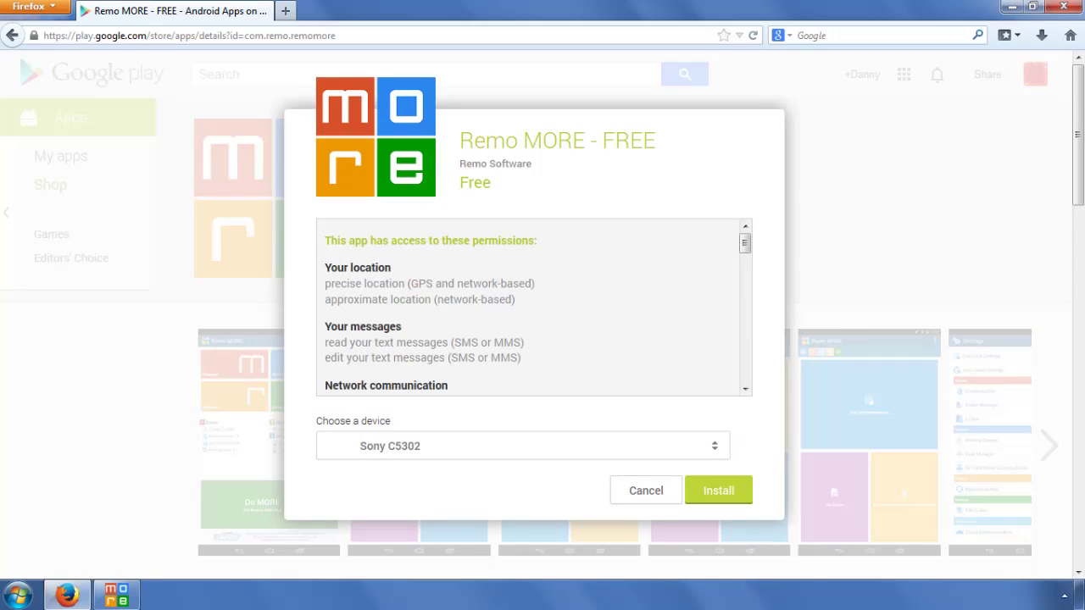
pyautogui.click(714, 489)
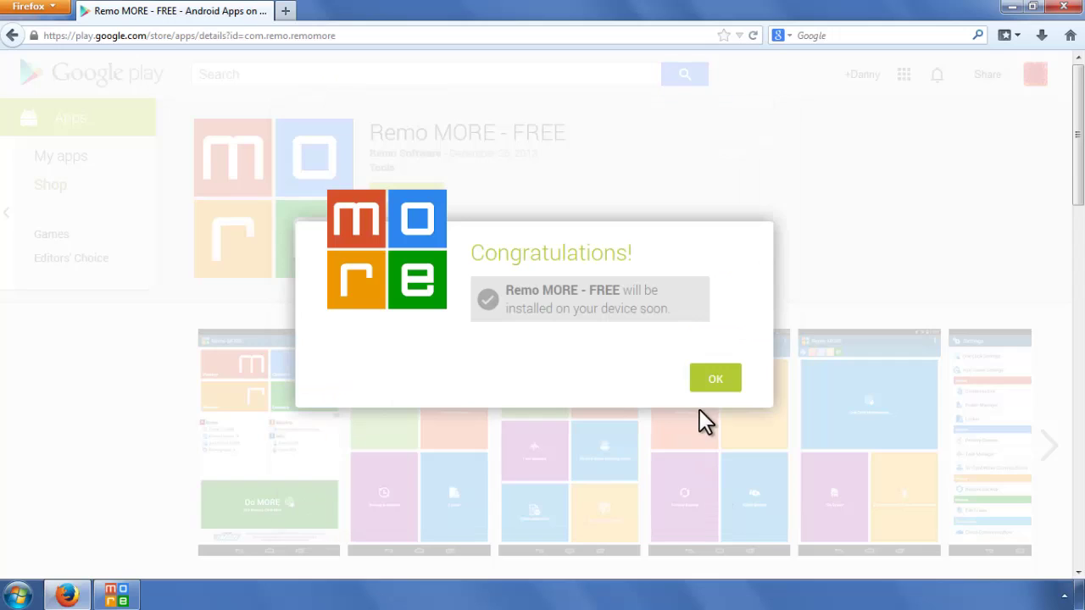
pyautogui.click(712, 378)
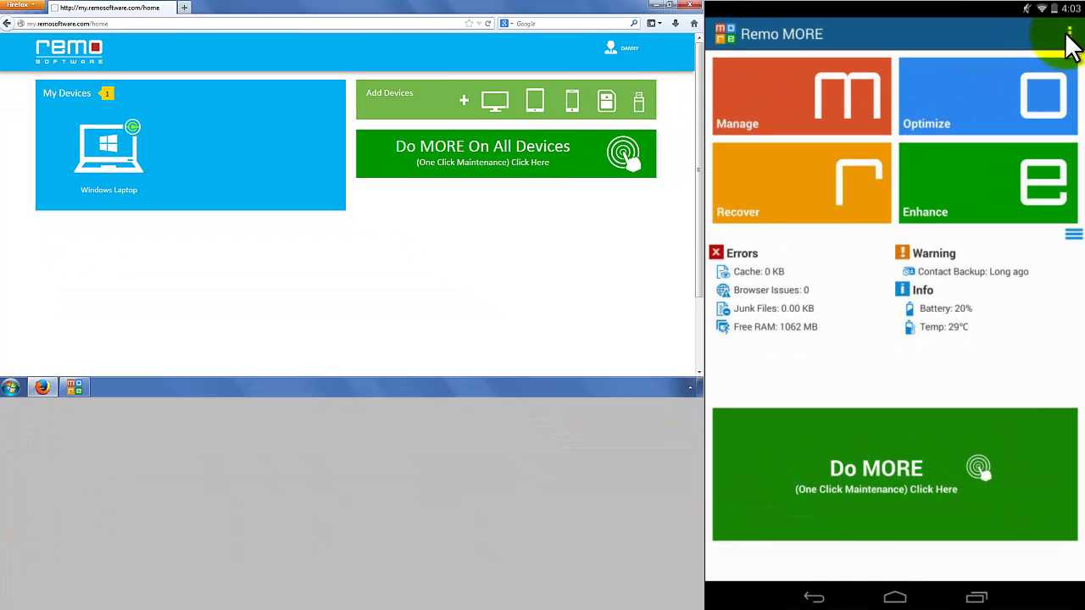
# Link the phone via Remo MORE's Cloud Control, view My Android Phone's details, then return home.
pyautogui.click(1069, 34)
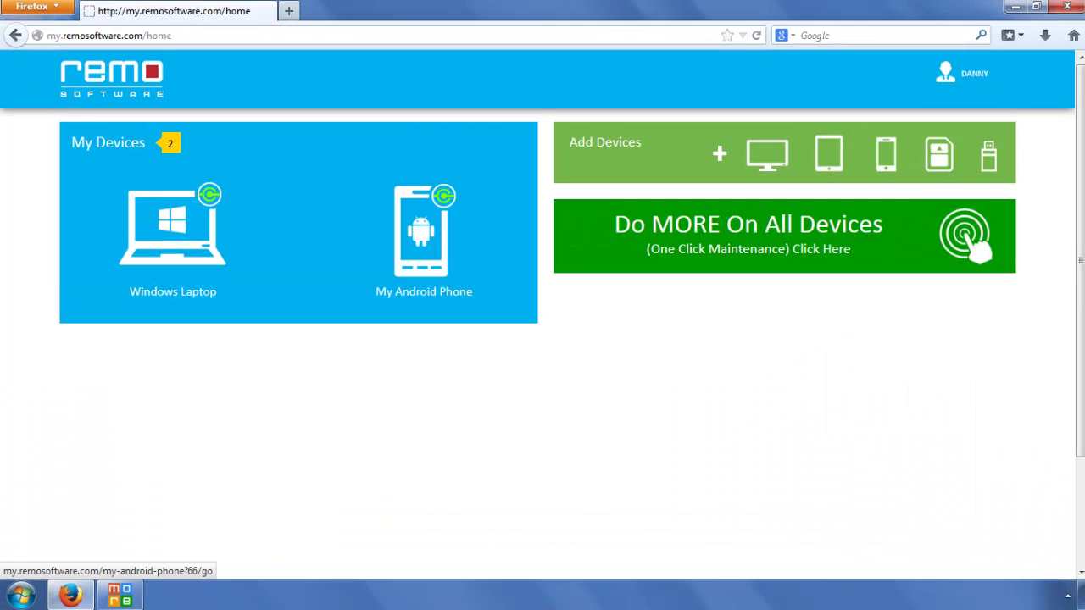
pyautogui.click(421, 231)
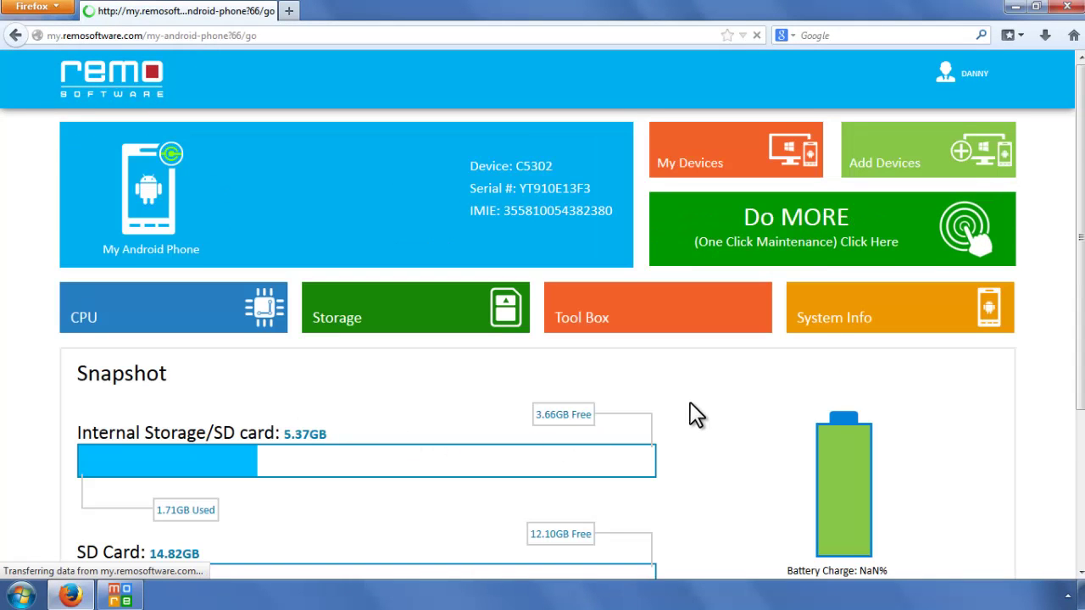
pyautogui.scroll(-3, 689, 403)
pyautogui.scroll(3, 690, 404)
pyautogui.click(657, 305)
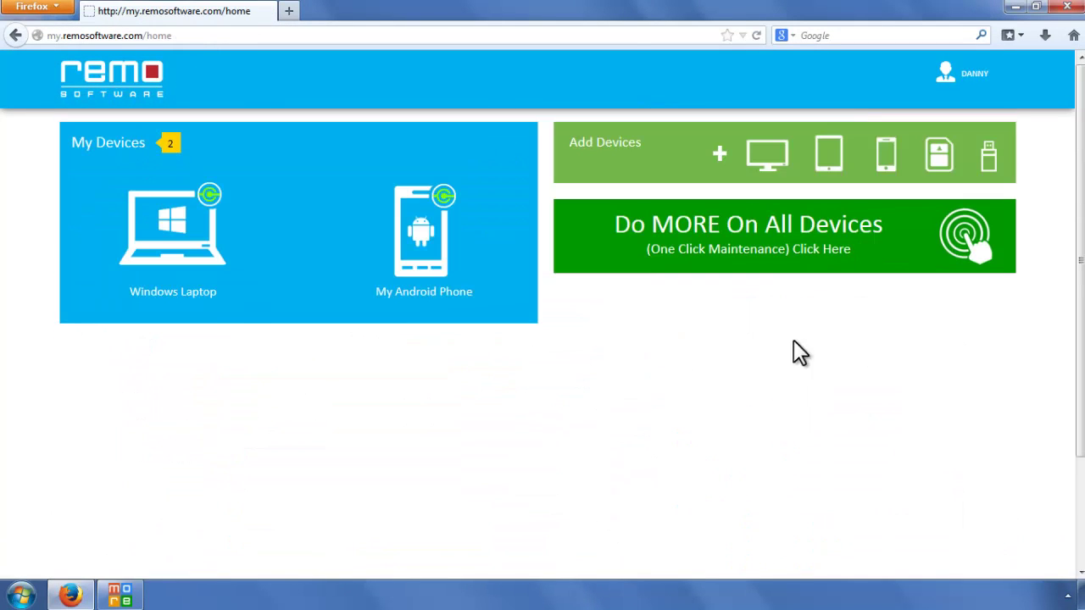
# Remove My Android Phone under My Settings, confirm, and return to the dashboard.
pyautogui.click(962, 73)
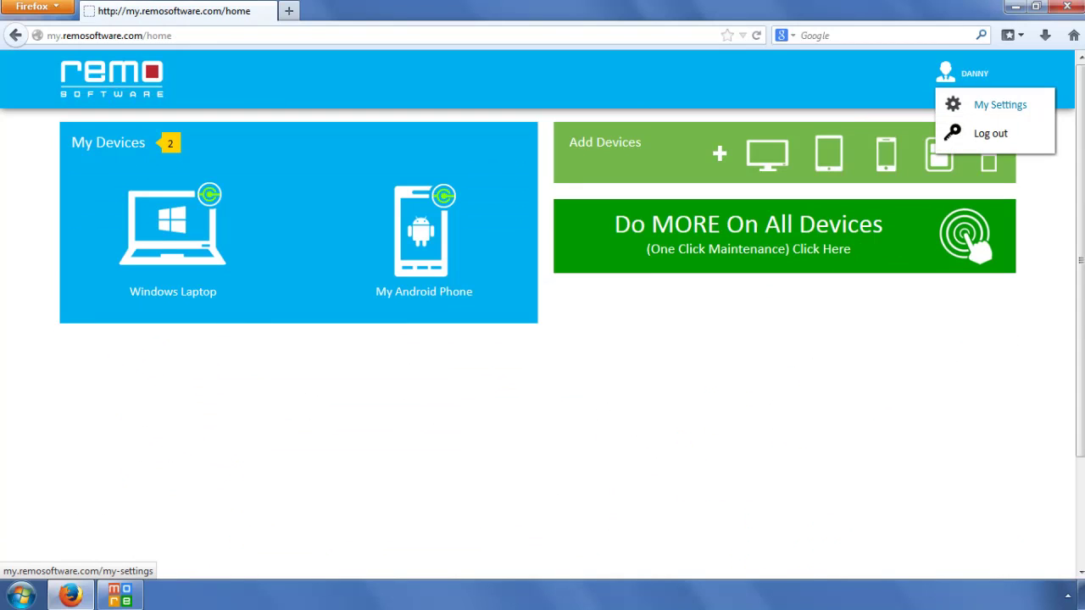
pyautogui.click(983, 105)
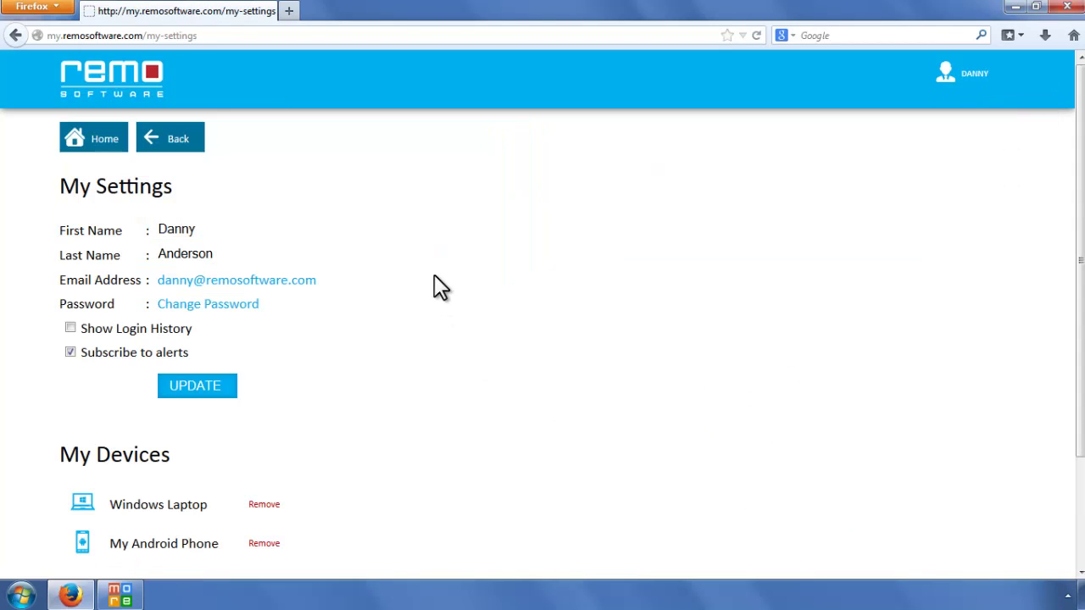
pyautogui.scroll(-3, 444, 322)
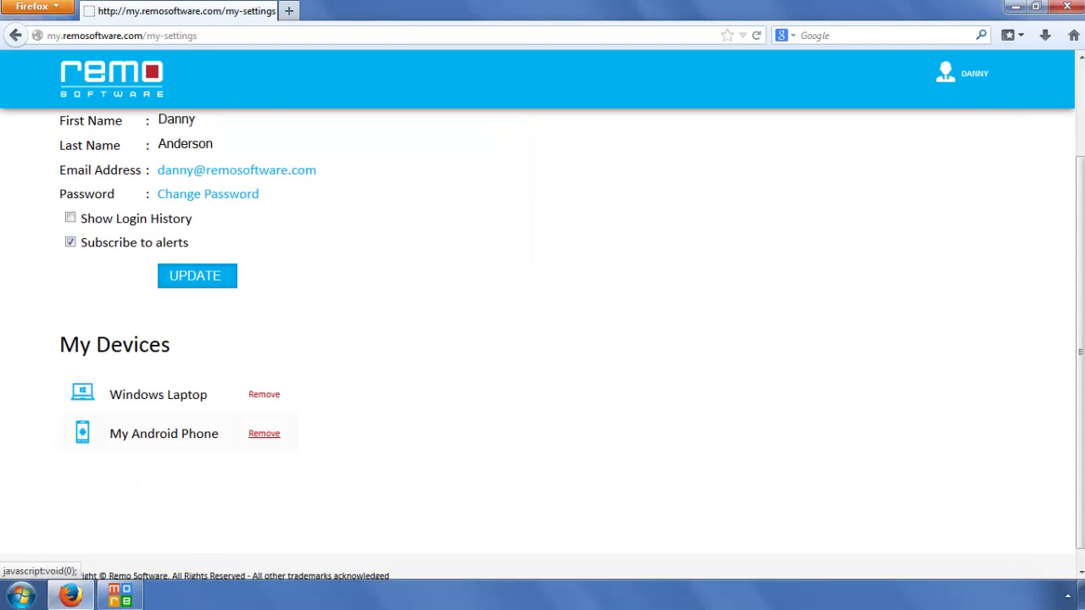
pyautogui.click(264, 433)
pyautogui.click(534, 278)
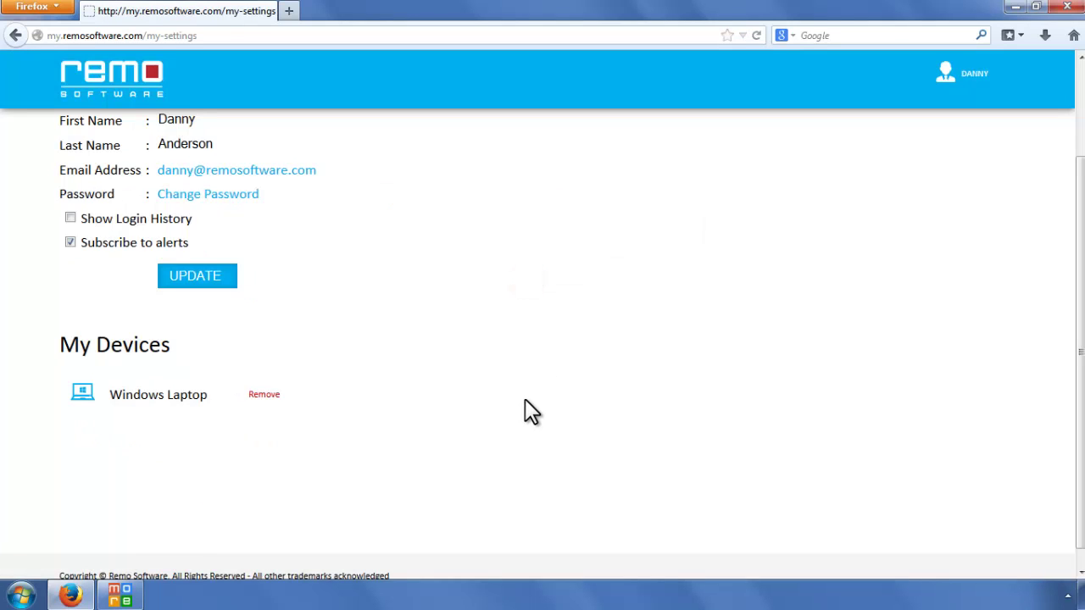
pyautogui.scroll(3, 525, 400)
pyautogui.click(93, 138)
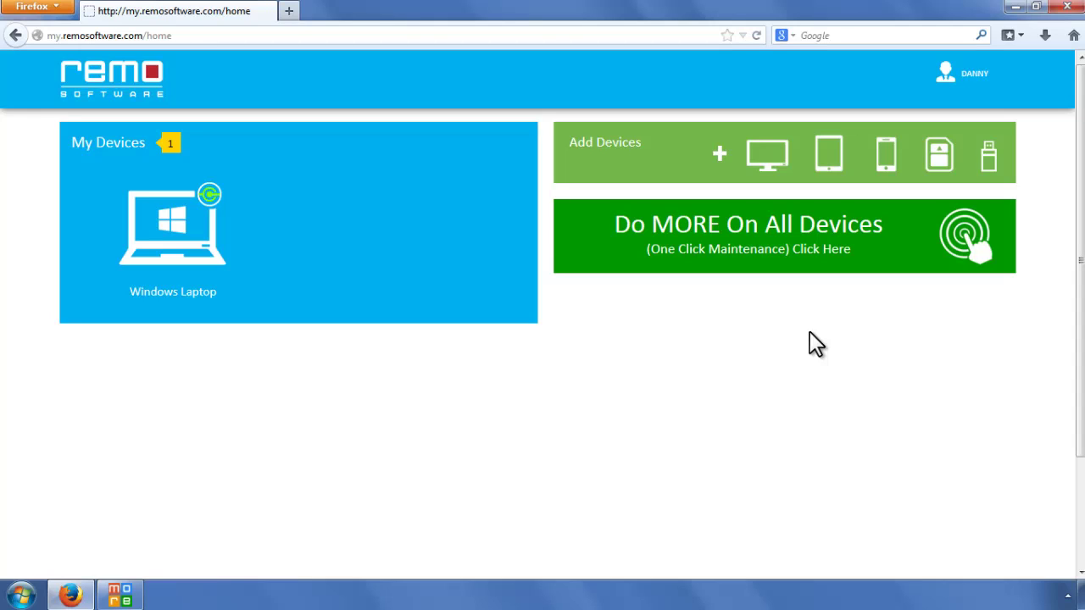
# Run Do MORE On All Devices maintenance, minimize the Remo MORE window, and log out.
pyautogui.click(775, 250)
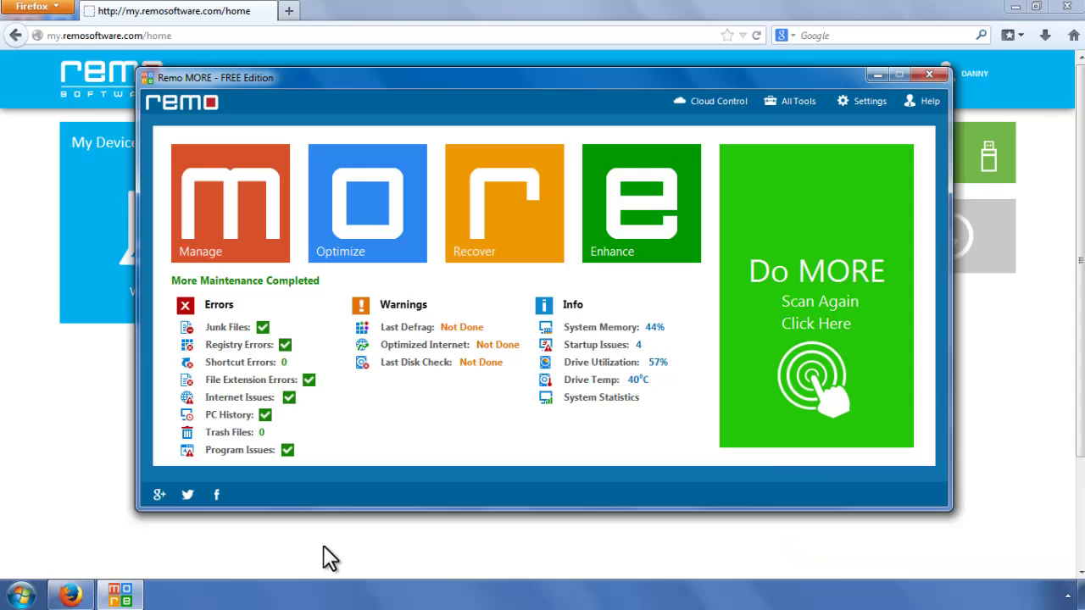
pyautogui.click(870, 73)
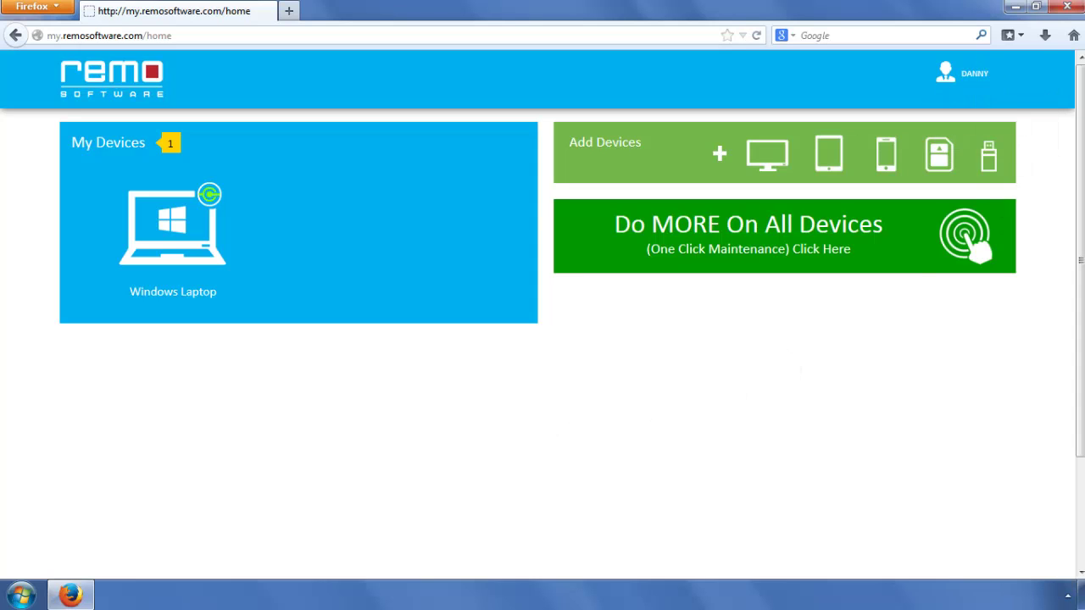
pyautogui.moveTo(964, 73)
pyautogui.click(977, 134)
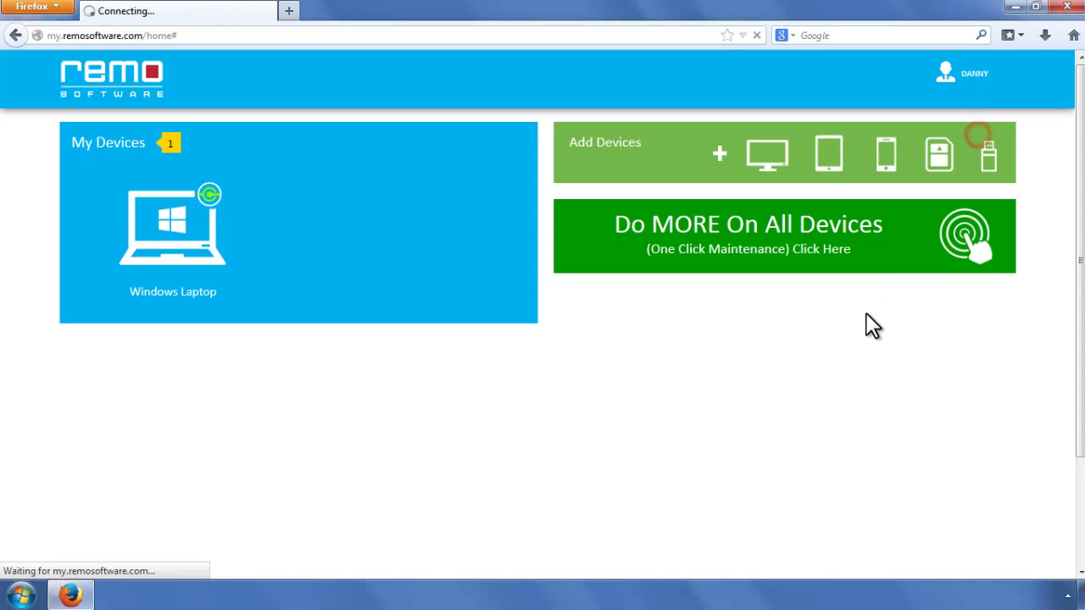